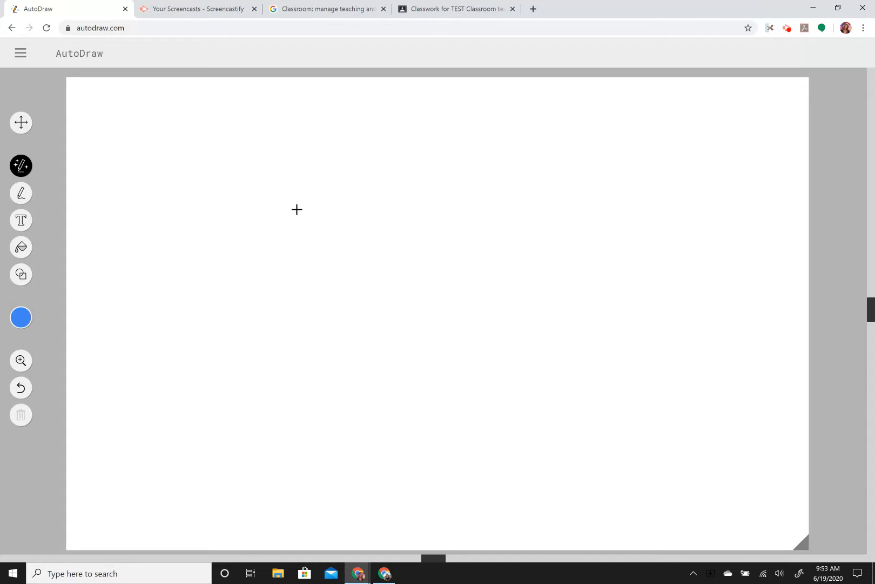
Sketch a square with a triangular roof using AutoDraw and replace it with the suggested long single-storey house with a chimney
{"action": "mouse_move", "coordinate": [182, 344]}
{"action": "left_mouse_down"}
{"action": "mouse_move", "coordinate": [177, 224]}
{"action": "mouse_move", "coordinate": [339, 223]}
{"action": "mouse_move", "coordinate": [334, 355]}
{"action": "mouse_move", "coordinate": [186, 354]}
{"action": "left_mouse_up"}
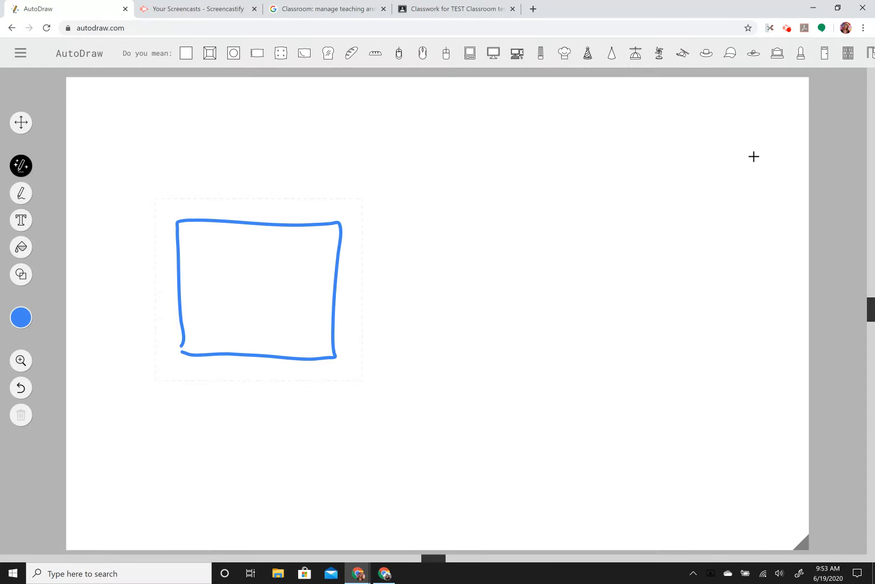
{"action": "mouse_move", "coordinate": [179, 214]}
{"action": "left_mouse_down"}
{"action": "mouse_move", "coordinate": [293, 125]}
{"action": "mouse_move", "coordinate": [345, 238]}
{"action": "left_mouse_up"}
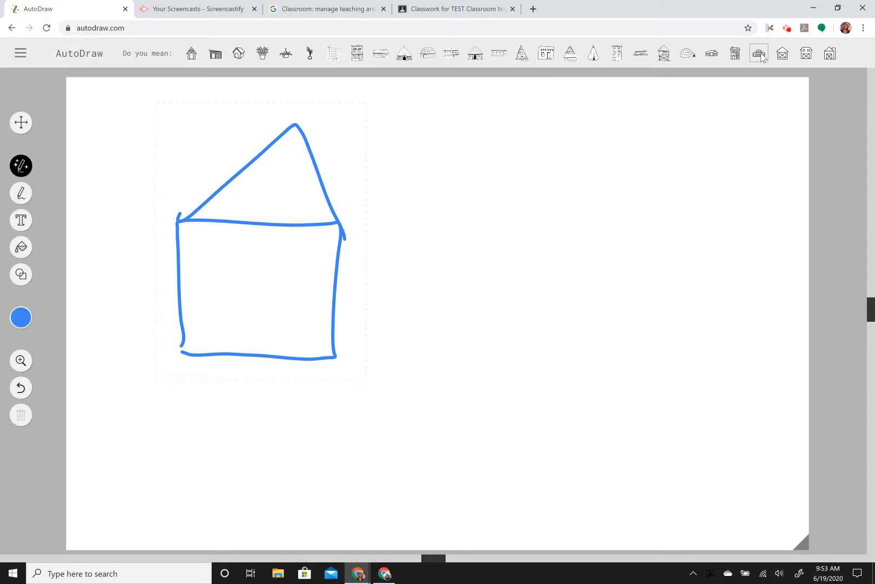
{"action": "left_click", "coordinate": [380, 59]}
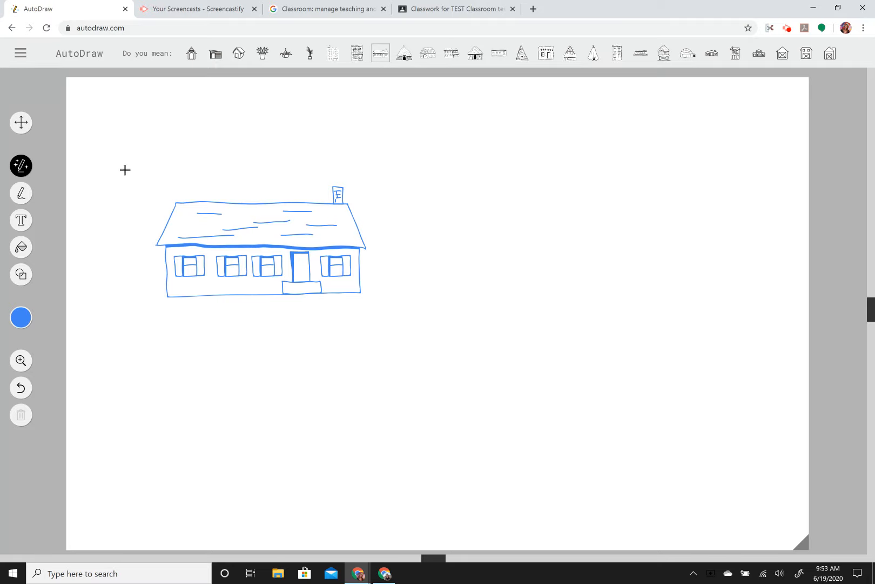
Enlarge the house drawing and position it in the upper left part of the canvas
{"action": "left_click", "coordinate": [21, 122]}
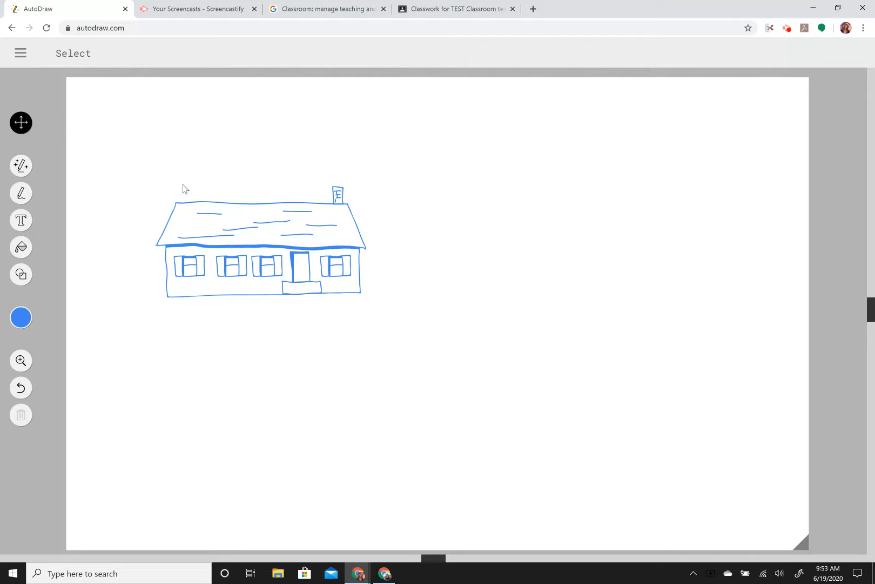
{"action": "left_click_drag", "start_coordinate": [224, 234], "coordinate": [159, 197]}
{"action": "left_click_drag", "start_coordinate": [299, 262], "coordinate": [340, 297]}
{"action": "left_click_drag", "start_coordinate": [258, 223], "coordinate": [361, 225]}
Recolor the house outline dark brown
{"action": "left_click", "coordinate": [24, 316]}
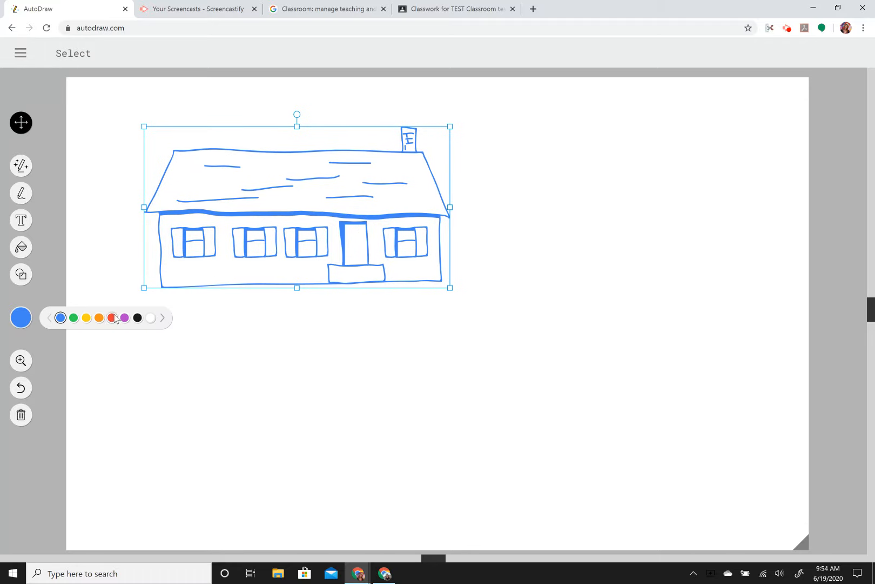
{"action": "left_click", "coordinate": [163, 317]}
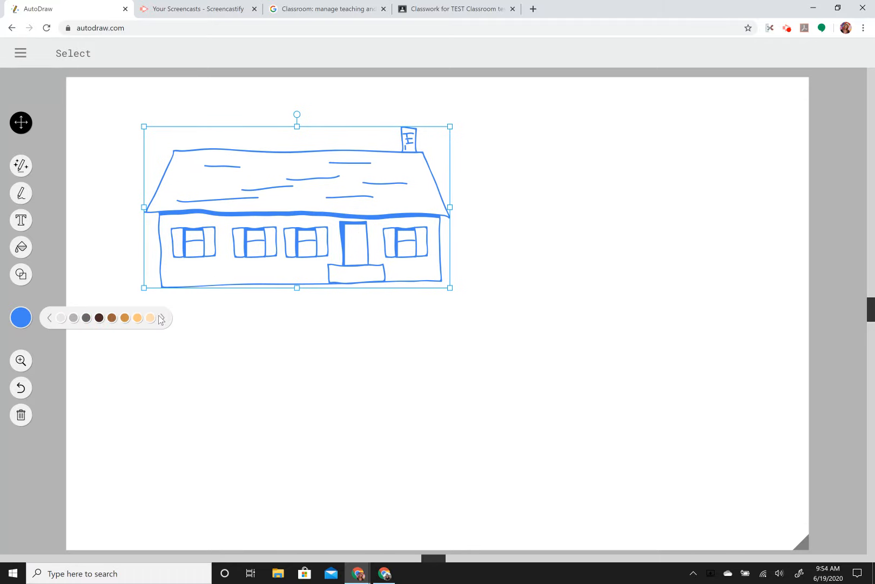
{"action": "left_click", "coordinate": [112, 318]}
{"action": "left_click", "coordinate": [99, 317]}
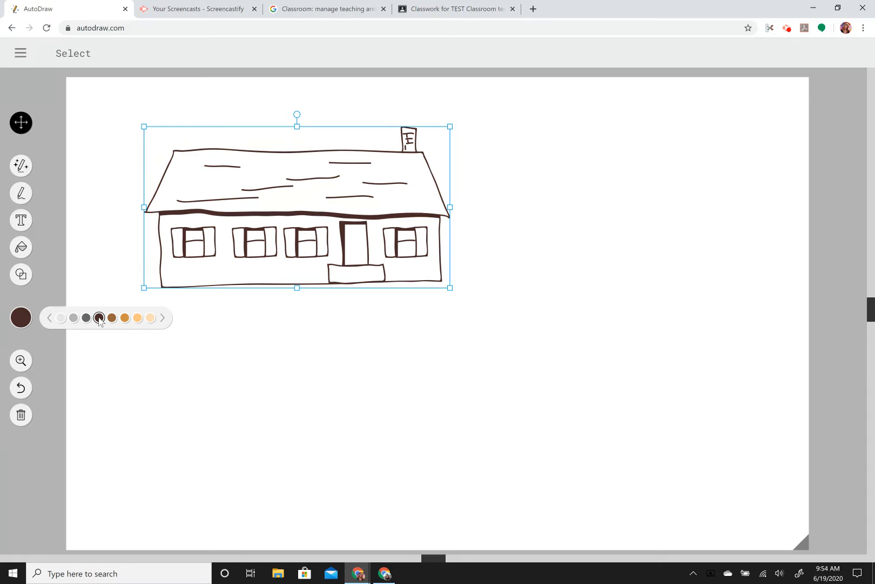
Sketch three leaves below and right of the house with AutoDraw and replace them with the suggested grass tuft
{"action": "left_click", "coordinate": [21, 165]}
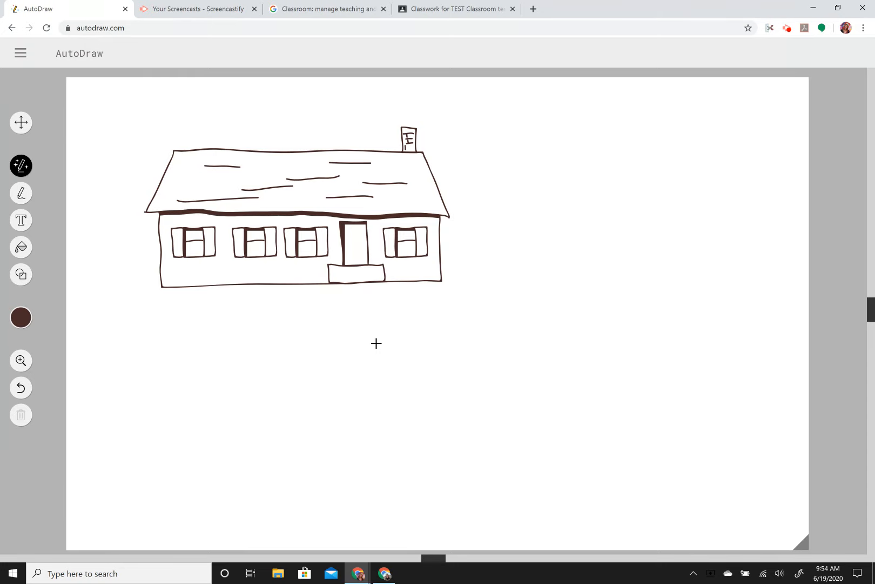
{"action": "mouse_move", "coordinate": [504, 370]}
{"action": "left_mouse_down"}
{"action": "mouse_move", "coordinate": [532, 302]}
{"action": "mouse_move", "coordinate": [506, 369]}
{"action": "mouse_move", "coordinate": [515, 353]}
{"action": "mouse_move", "coordinate": [566, 331]}
{"action": "mouse_move", "coordinate": [508, 368]}
{"action": "mouse_move", "coordinate": [473, 322]}
{"action": "mouse_move", "coordinate": [507, 369]}
{"action": "left_mouse_up"}
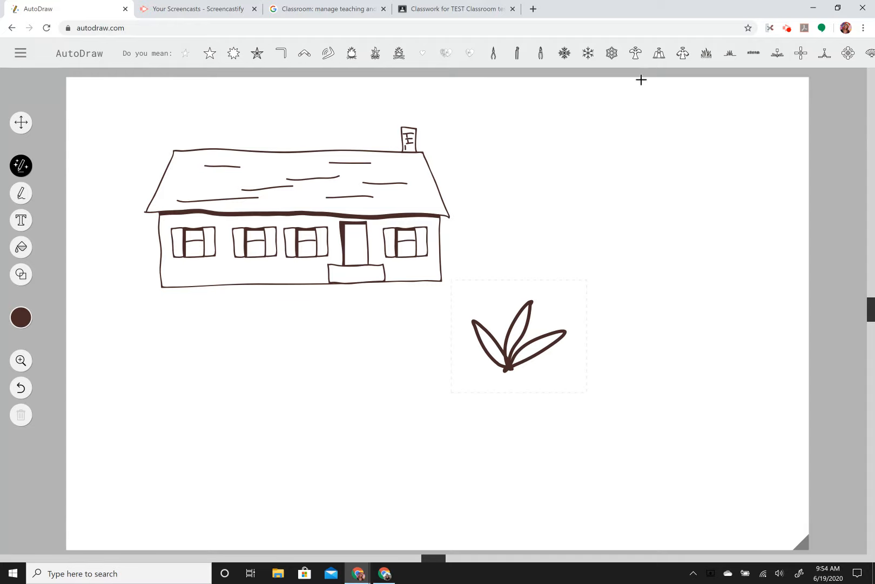
{"action": "left_click", "coordinate": [709, 56]}
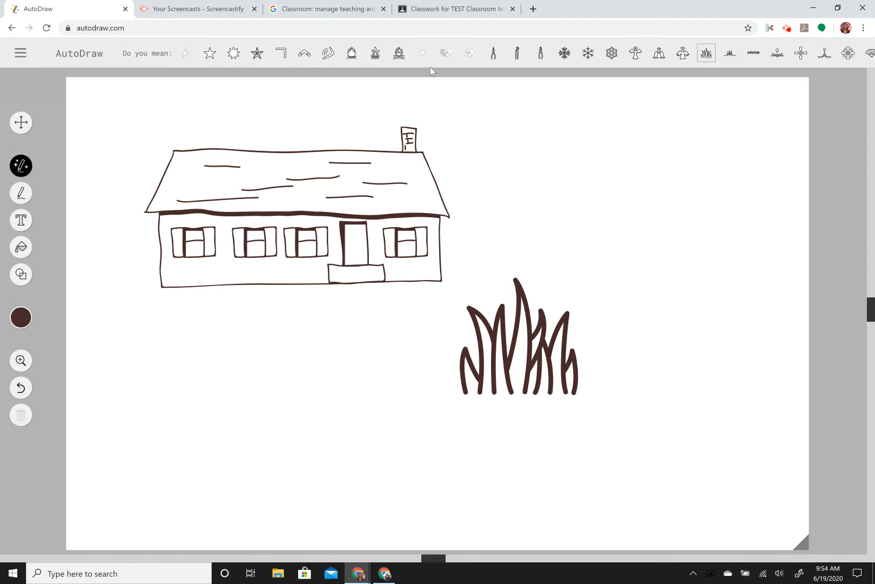
{"action": "left_click_drag", "start_coordinate": [424, 63], "coordinate": [679, 74]}
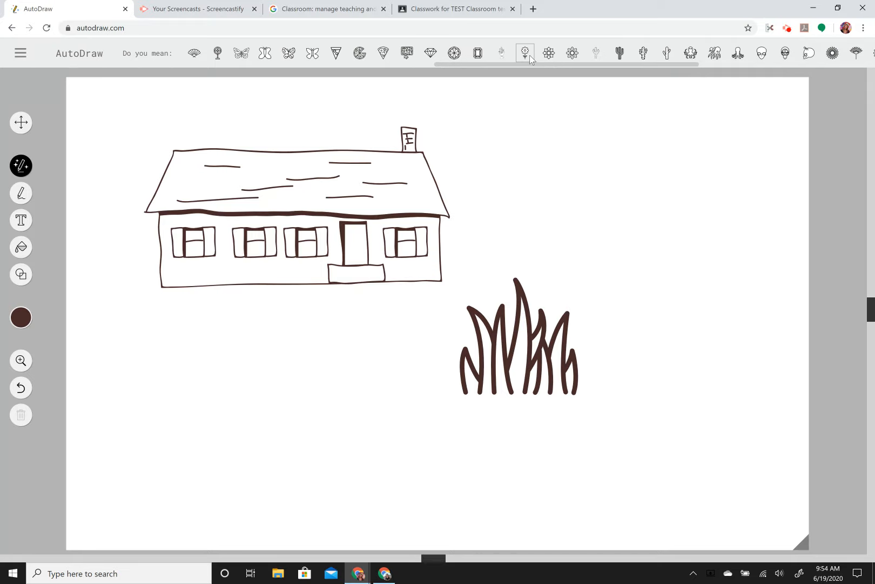
Duplicate the grass tuft and place the copy directly to the right of the original
{"action": "left_click", "coordinate": [25, 128]}
{"action": "left_click", "coordinate": [517, 342]}
{"action": "mouse_move", "coordinate": [517, 342]}
{"action": "left_mouse_down"}
{"action": "mouse_move", "coordinate": [487, 365]}
{"action": "mouse_move", "coordinate": [522, 353]}
{"action": "left_mouse_up"}
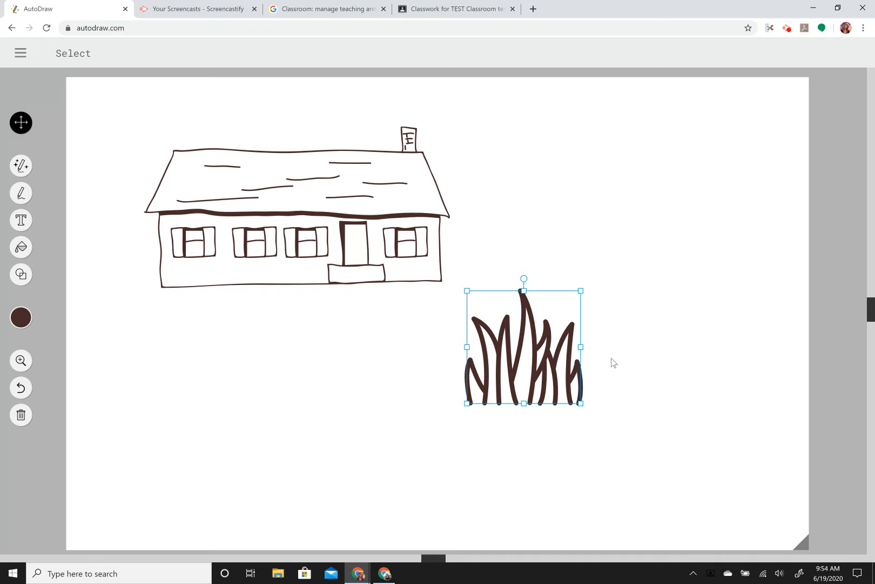
{"action": "key", "text": "ctrl+v"}
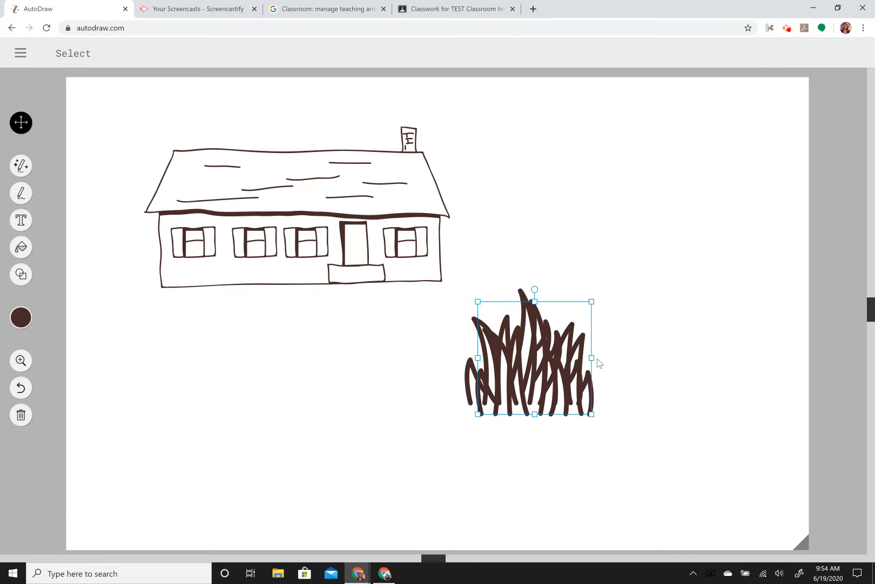
{"action": "left_click_drag", "start_coordinate": [536, 368], "coordinate": [653, 366]}
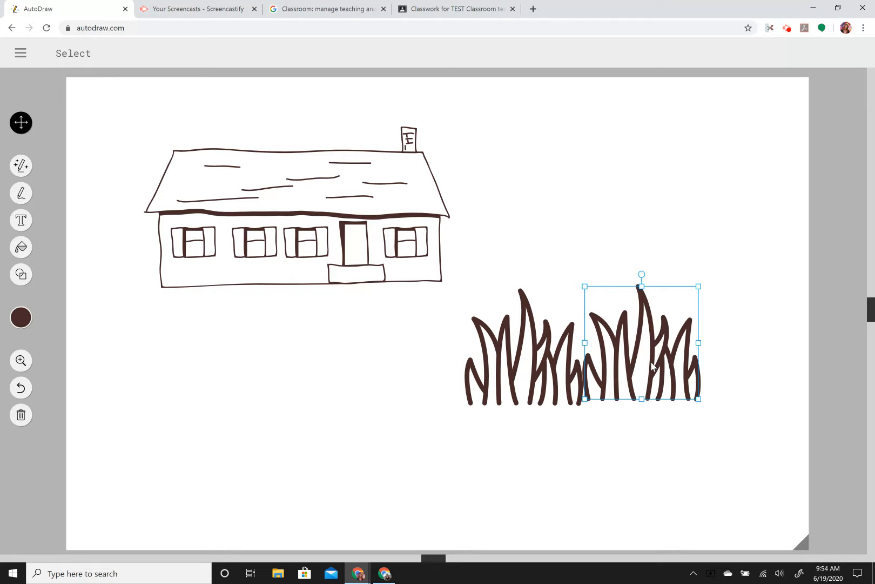
{"action": "left_click", "coordinate": [537, 364]}
{"action": "left_click", "coordinate": [631, 354]}
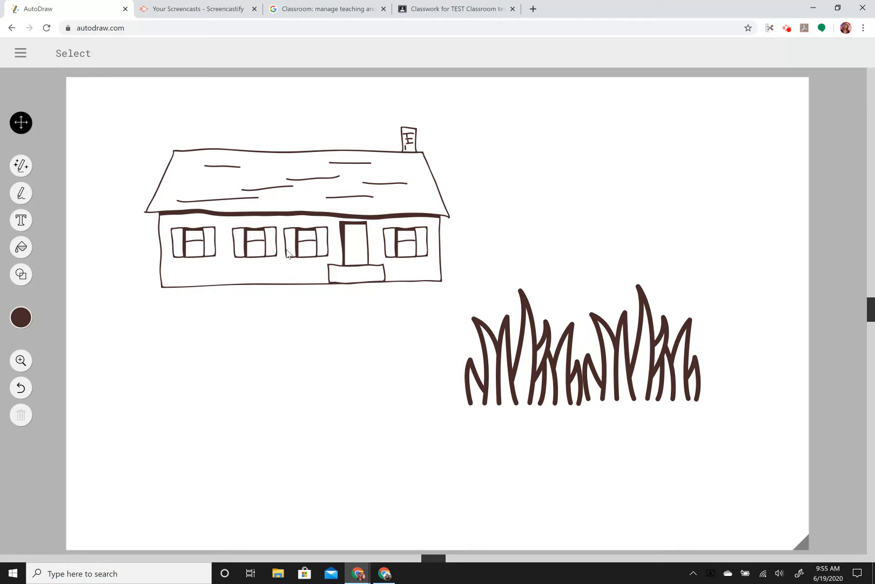
Move the original grass tuft closer to the house and recolor it teal
{"action": "left_click", "coordinate": [21, 166]}
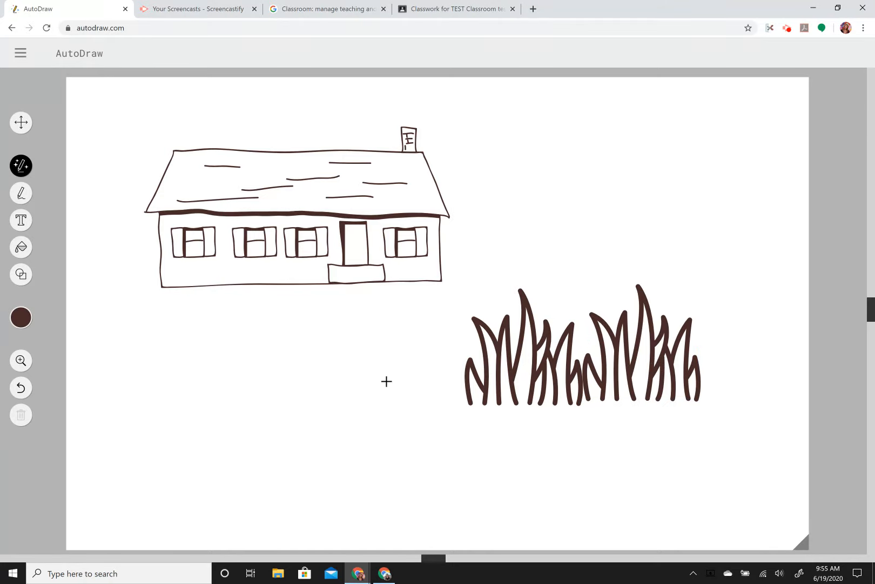
{"action": "left_click", "coordinate": [21, 122]}
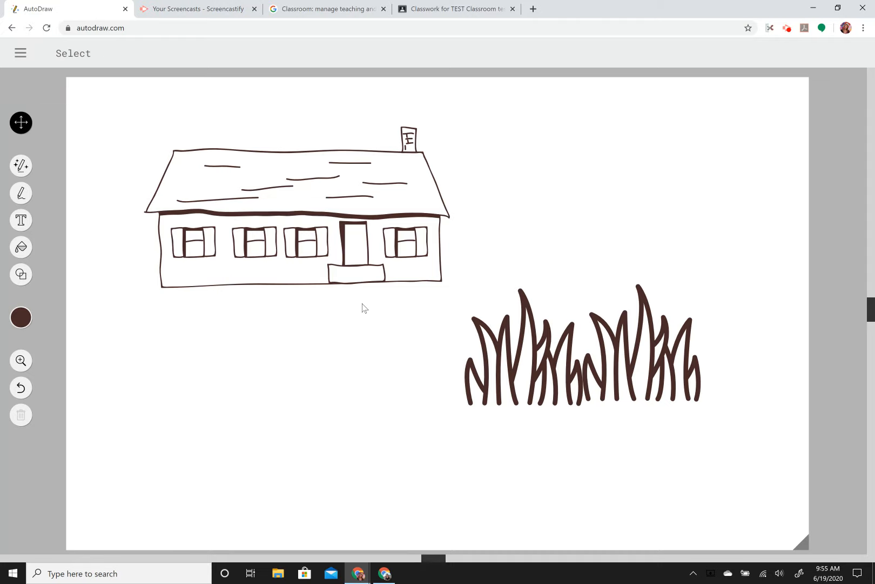
{"action": "left_click_drag", "start_coordinate": [524, 373], "coordinate": [498, 373]}
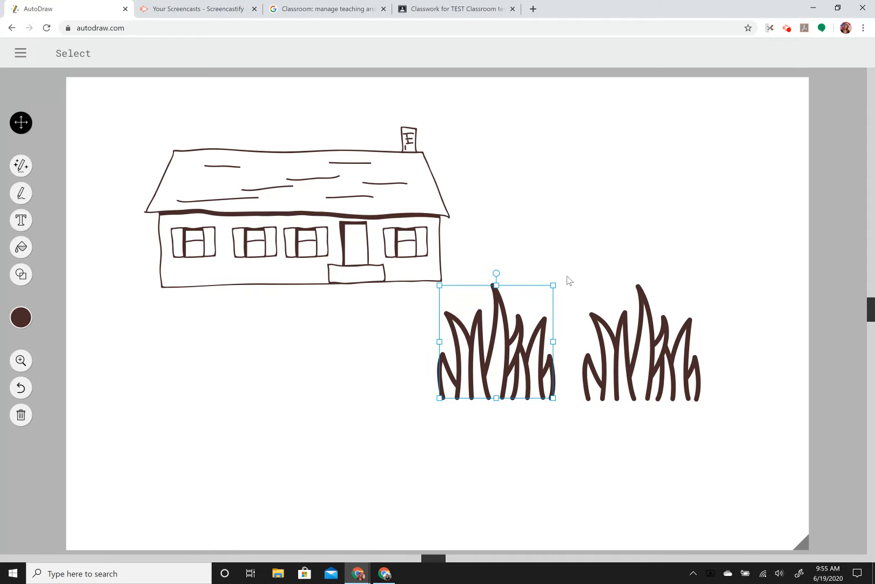
{"action": "left_click", "coordinate": [20, 317]}
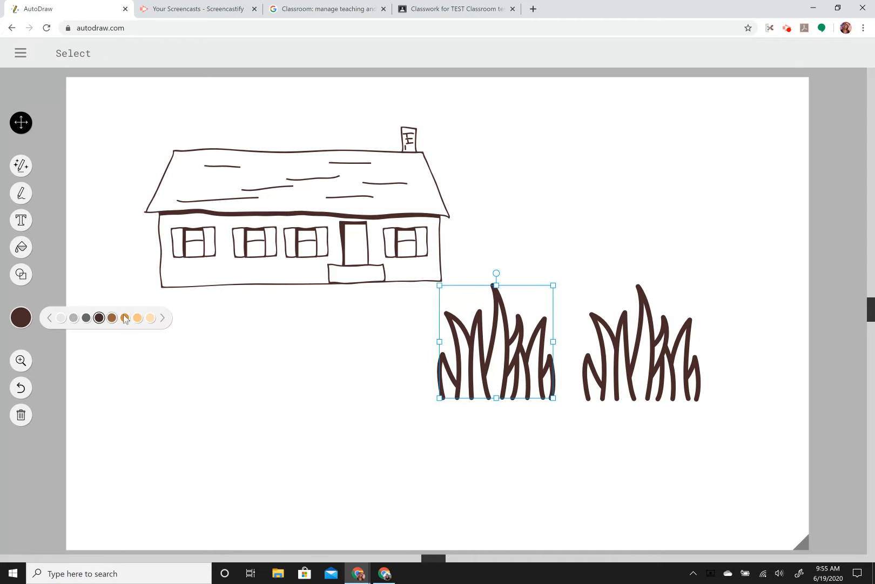
{"action": "left_click", "coordinate": [163, 319]}
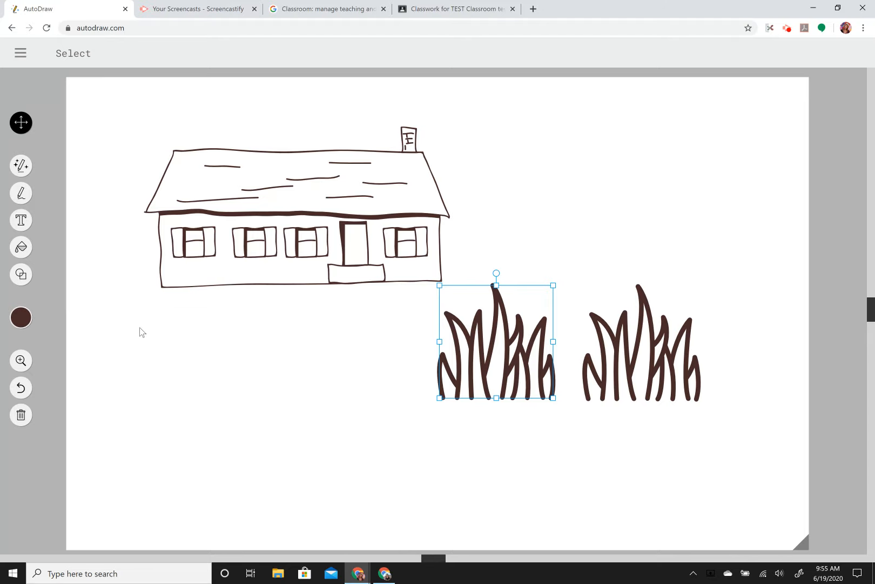
{"action": "left_click", "coordinate": [138, 318]}
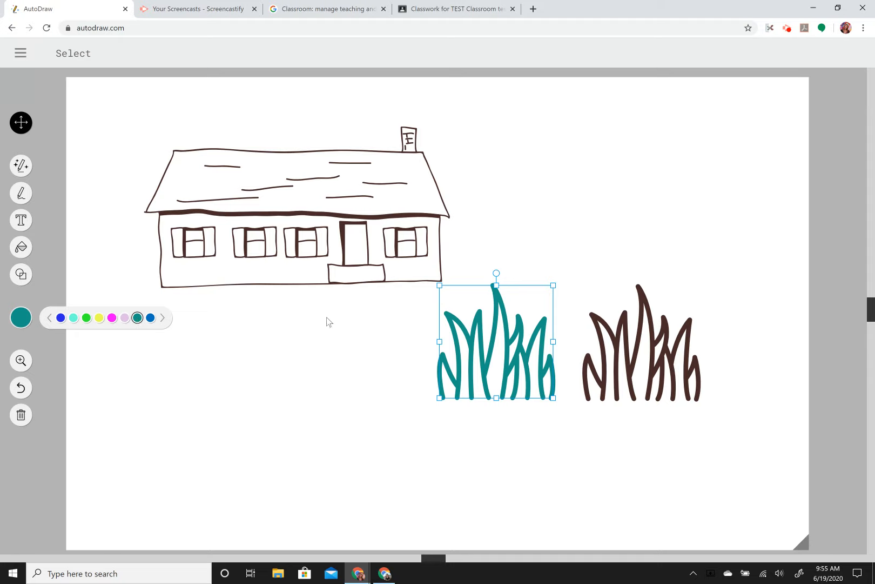
Shrink the brown grass tuft and place it in front of the house, below the left windows
{"action": "left_click", "coordinate": [593, 347]}
{"action": "left_click", "coordinate": [616, 359]}
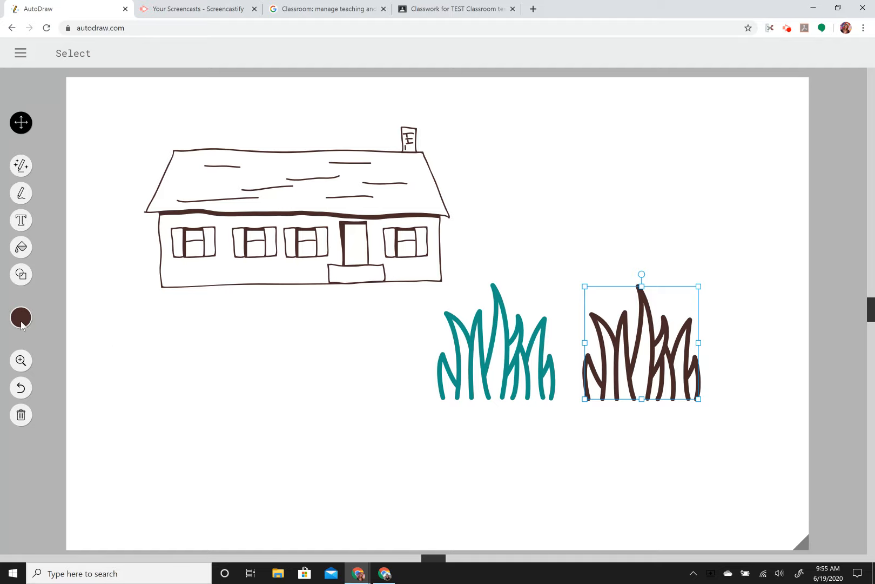
{"action": "mouse_move", "coordinate": [22, 324]}
{"action": "left_click_drag", "start_coordinate": [586, 288], "coordinate": [620, 315]}
{"action": "left_click_drag", "start_coordinate": [648, 344], "coordinate": [222, 309]}
Shrink the teal grass tuft and move it up beside the house's lower right corner
{"action": "left_click", "coordinate": [532, 356]}
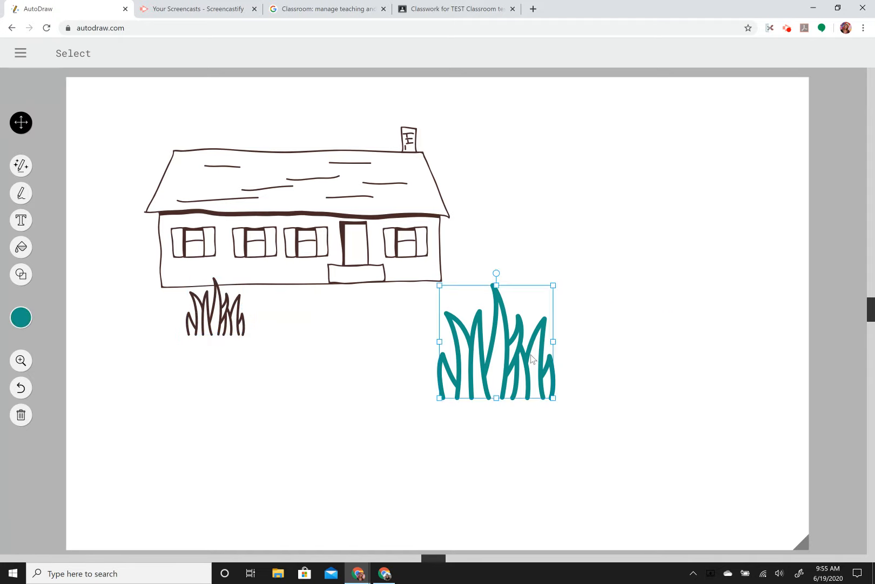
{"action": "left_click_drag", "start_coordinate": [554, 287], "coordinate": [528, 309]}
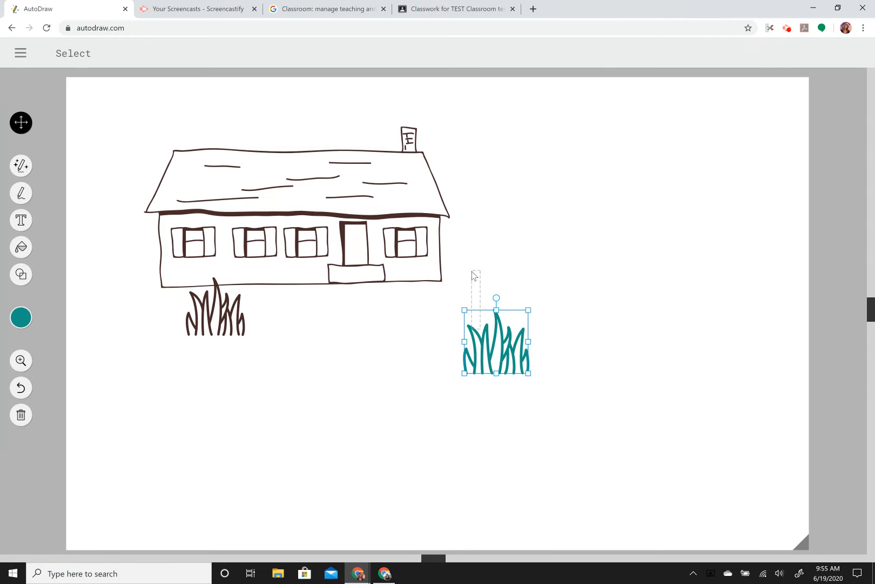
{"action": "left_click_drag", "start_coordinate": [497, 300], "coordinate": [488, 255]}
Sketch a carrot in the lower right of the canvas with AutoDraw and replace it with the suggested striped carrot
{"action": "left_click", "coordinate": [27, 165]}
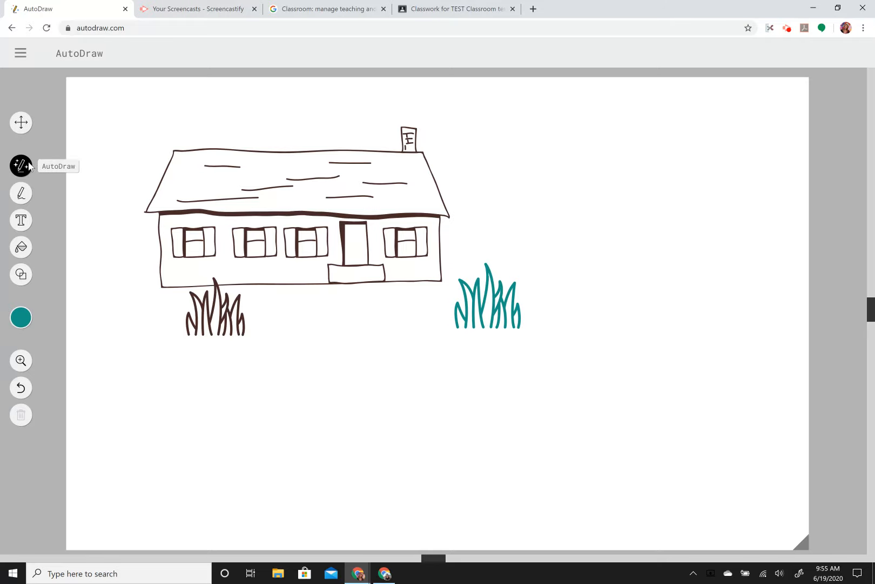
{"action": "mouse_move", "coordinate": [601, 416]}
{"action": "left_mouse_down"}
{"action": "mouse_move", "coordinate": [627, 343]}
{"action": "mouse_move", "coordinate": [627, 379]}
{"action": "mouse_move", "coordinate": [602, 415]}
{"action": "mouse_move", "coordinate": [593, 351]}
{"action": "mouse_move", "coordinate": [603, 494]}
{"action": "mouse_move", "coordinate": [616, 439]}
{"action": "mouse_move", "coordinate": [605, 415]}
{"action": "left_mouse_up"}
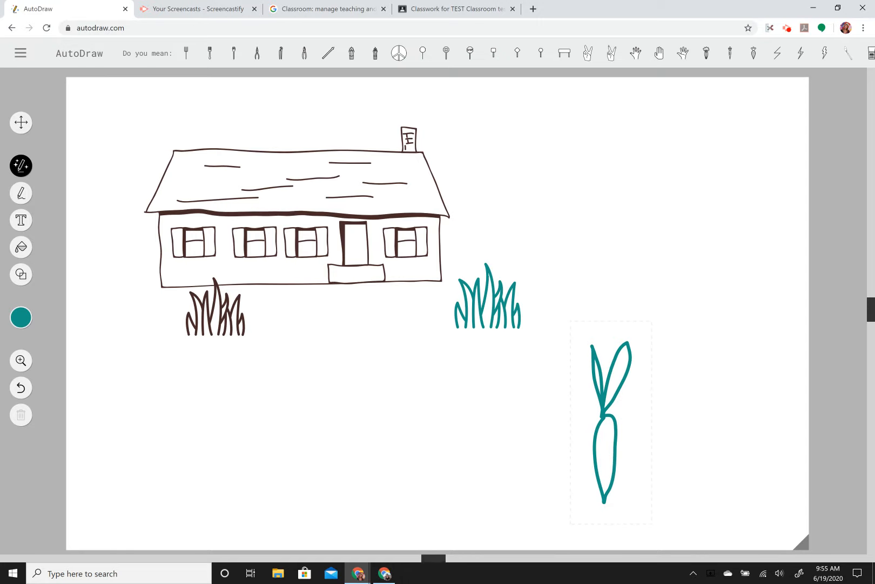
{"action": "left_click", "coordinate": [753, 54]}
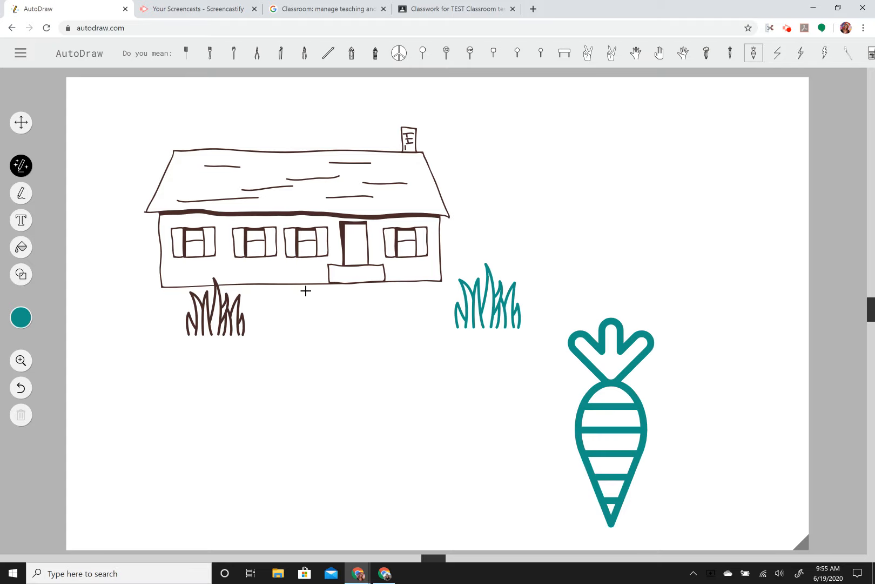
Move the carrot up on the canvas and recolor its outline dark brown
{"action": "left_click", "coordinate": [21, 317]}
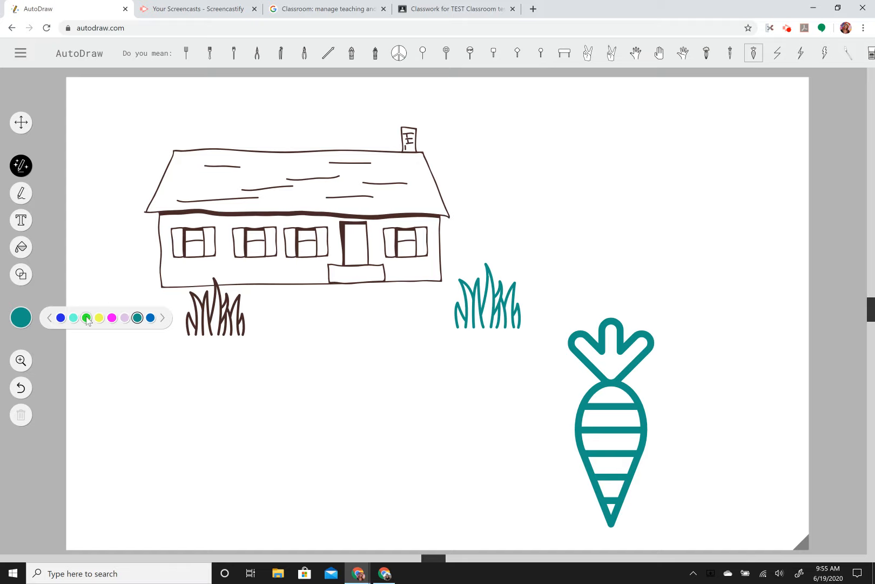
{"action": "left_click", "coordinate": [49, 317]}
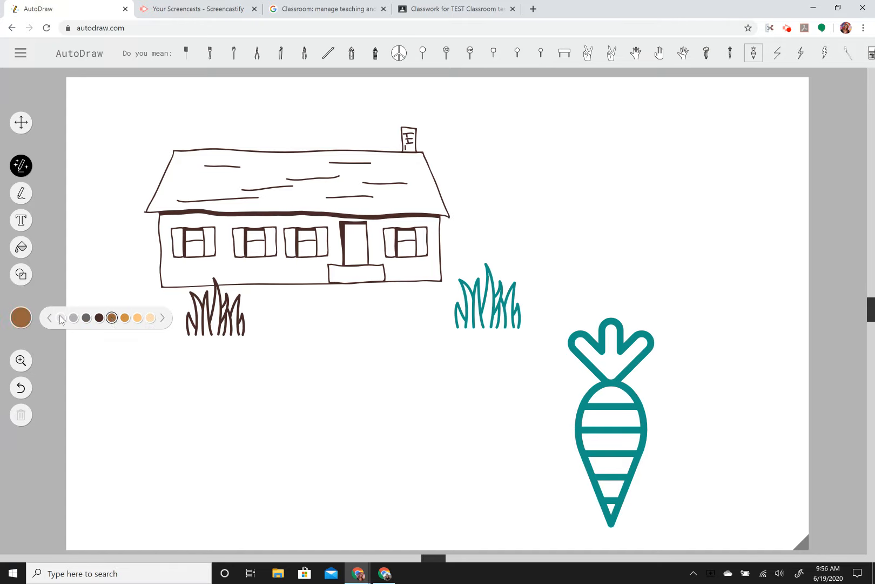
{"action": "left_click", "coordinate": [21, 122]}
{"action": "left_click_drag", "start_coordinate": [646, 417], "coordinate": [650, 347]}
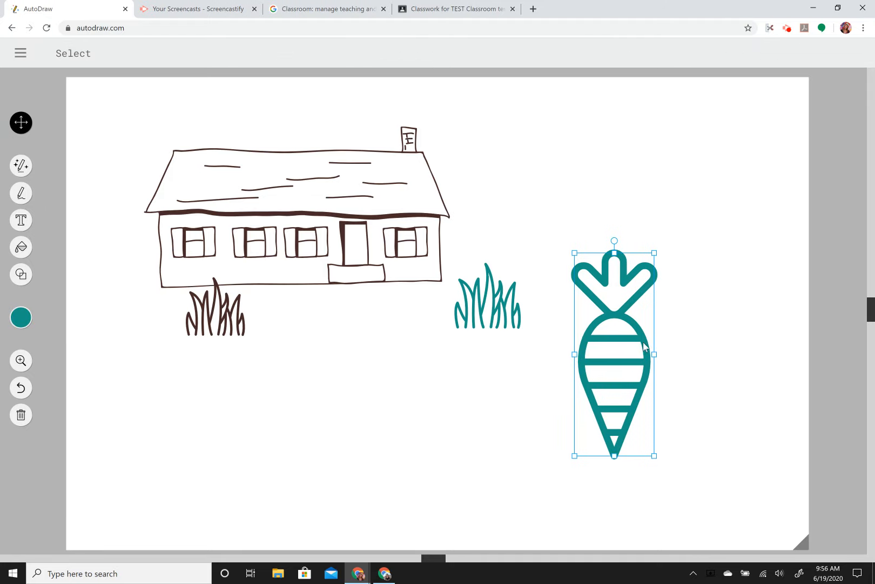
{"action": "mouse_move", "coordinate": [20, 324]}
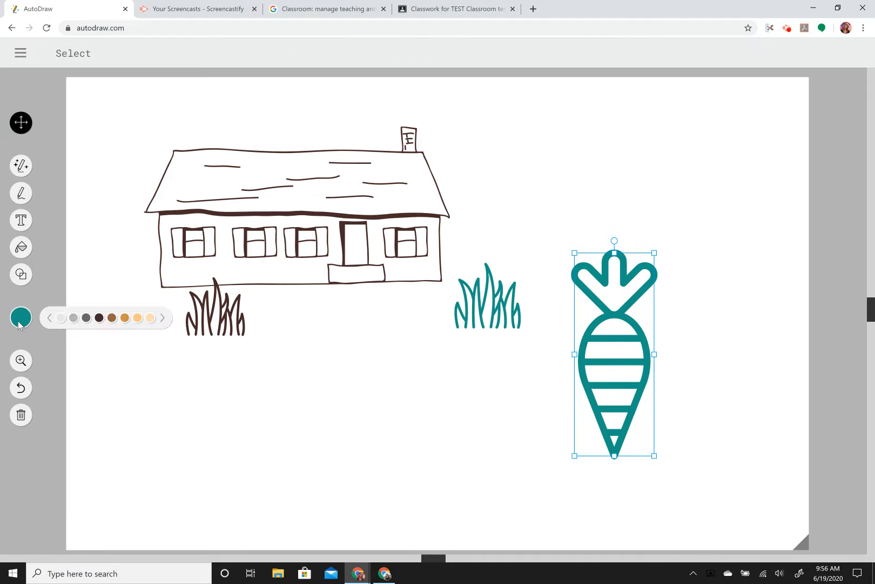
{"action": "left_click", "coordinate": [99, 318]}
Fill the carrot's body with light orange
{"action": "left_click", "coordinate": [20, 248]}
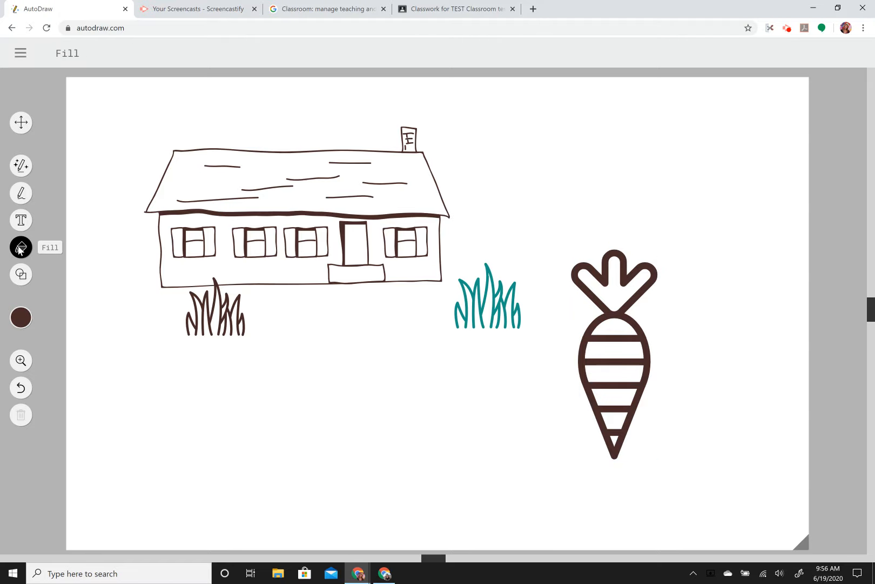
{"action": "mouse_move", "coordinate": [21, 319]}
{"action": "left_click", "coordinate": [163, 318]}
{"action": "left_click", "coordinate": [163, 319]}
{"action": "left_click", "coordinate": [163, 319]}
{"action": "left_click", "coordinate": [163, 318]}
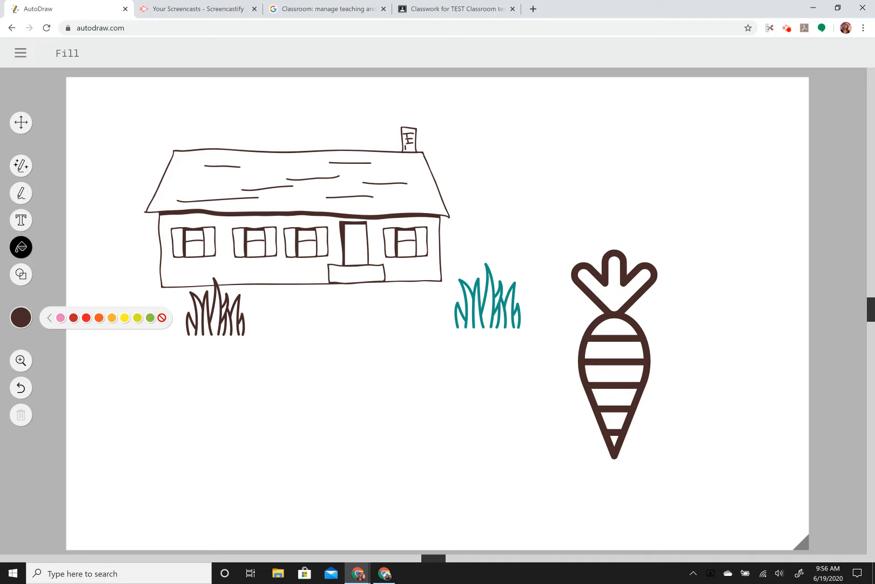
{"action": "left_click", "coordinate": [112, 318]}
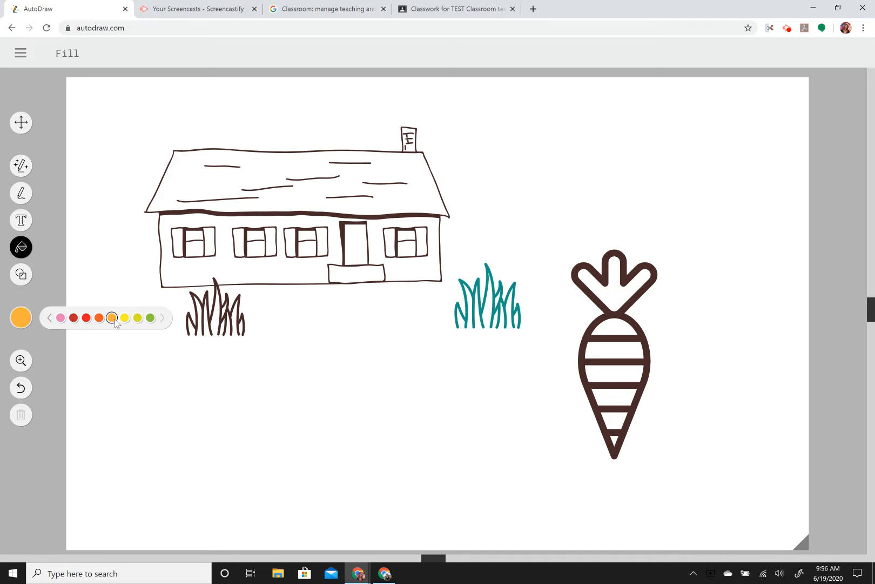
{"action": "left_click", "coordinate": [601, 374]}
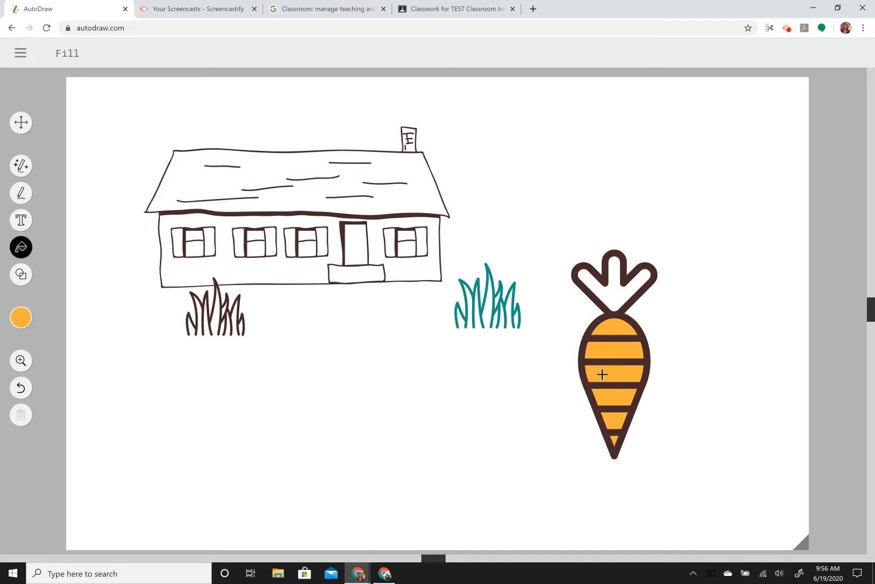
Fill the carrot's leafy top with light green
{"action": "left_click", "coordinate": [22, 317]}
{"action": "left_click", "coordinate": [150, 317]}
{"action": "left_click", "coordinate": [611, 288]}
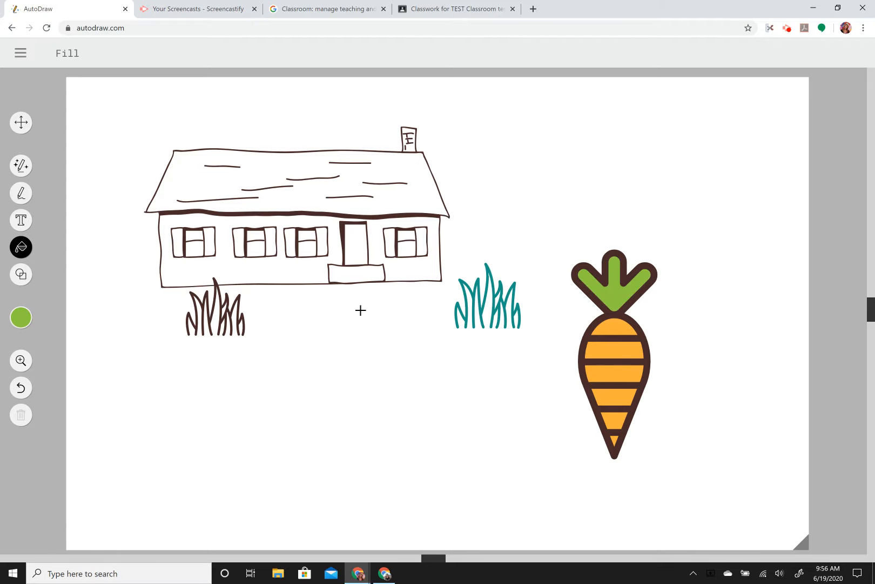
Move the carrot slightly toward the house and paste two copies of it
{"action": "left_click", "coordinate": [21, 124]}
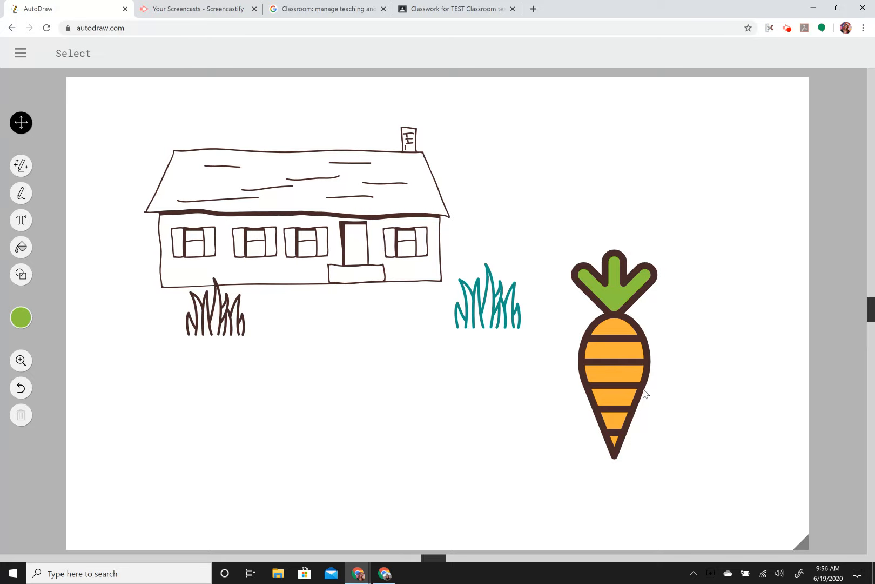
{"action": "left_click", "coordinate": [621, 384]}
{"action": "mouse_move", "coordinate": [621, 385]}
{"action": "left_mouse_down"}
{"action": "mouse_move", "coordinate": [609, 397]}
{"action": "mouse_move", "coordinate": [619, 389]}
{"action": "left_mouse_up"}
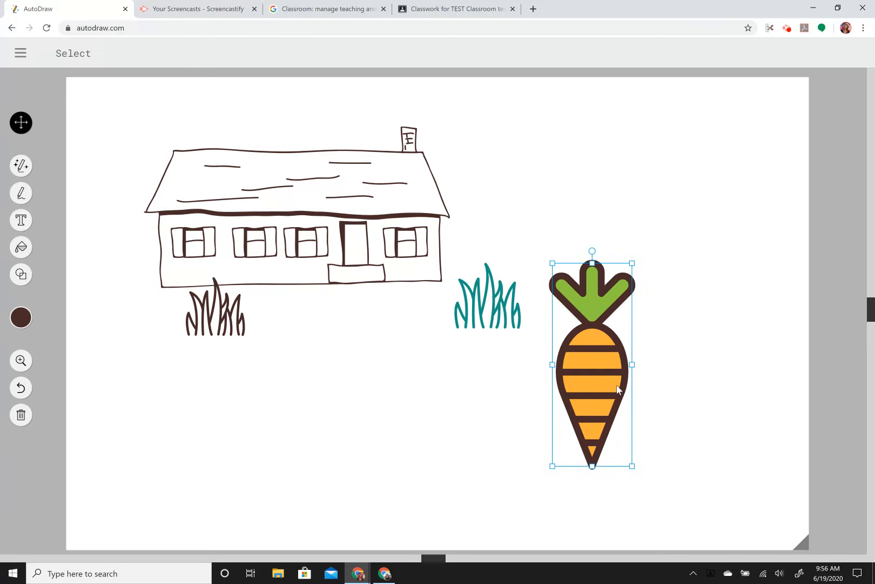
{"action": "key", "text": "ctrl+c"}
{"action": "key", "text": "ctrl+v"}
{"action": "key", "text": "ctrl+v"}
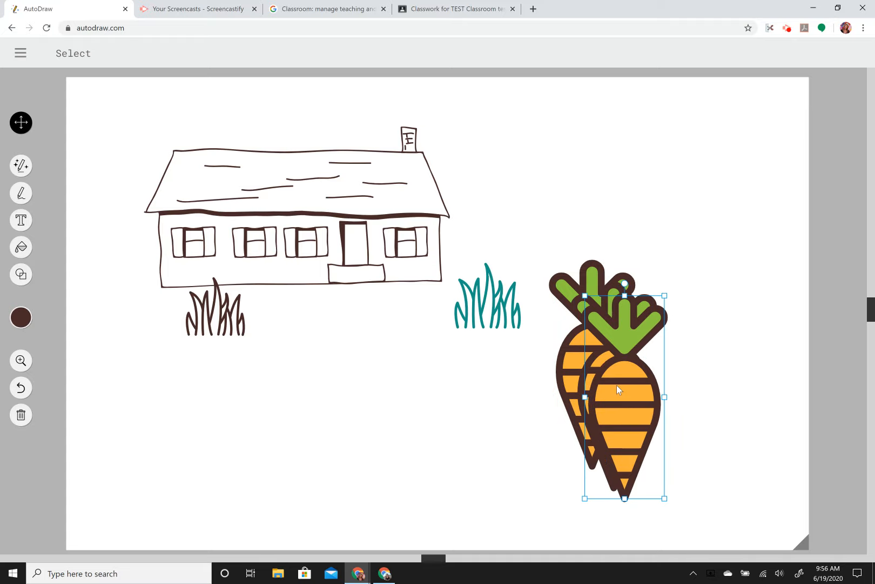
Shrink all three carrots and arrange them side by side in the open space below the house
{"action": "left_click_drag", "start_coordinate": [665, 296], "coordinate": [376, 388]}
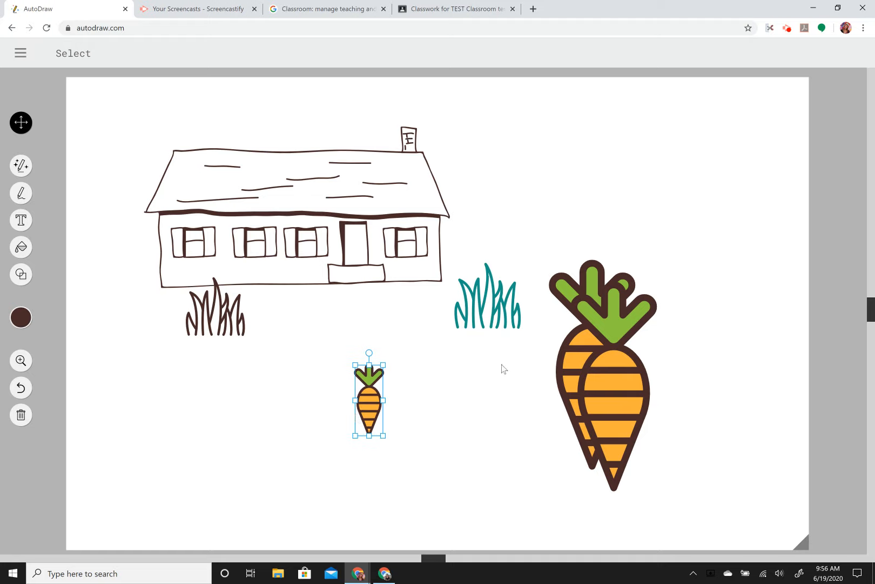
{"action": "left_click", "coordinate": [608, 355]}
{"action": "left_click_drag", "start_coordinate": [653, 287], "coordinate": [404, 411]}
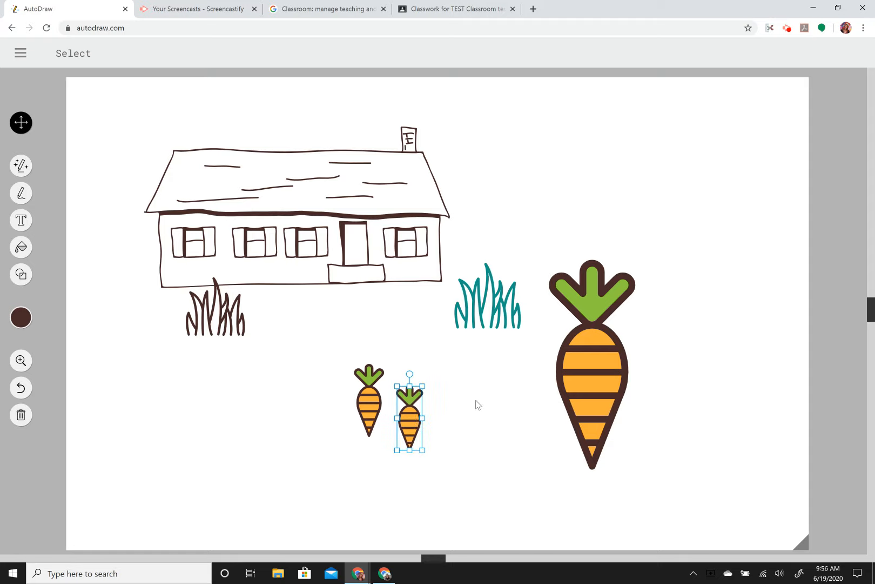
{"action": "left_click", "coordinate": [577, 373]}
{"action": "left_click_drag", "start_coordinate": [635, 264], "coordinate": [605, 332]}
{"action": "left_click_drag", "start_coordinate": [594, 368], "coordinate": [319, 416]}
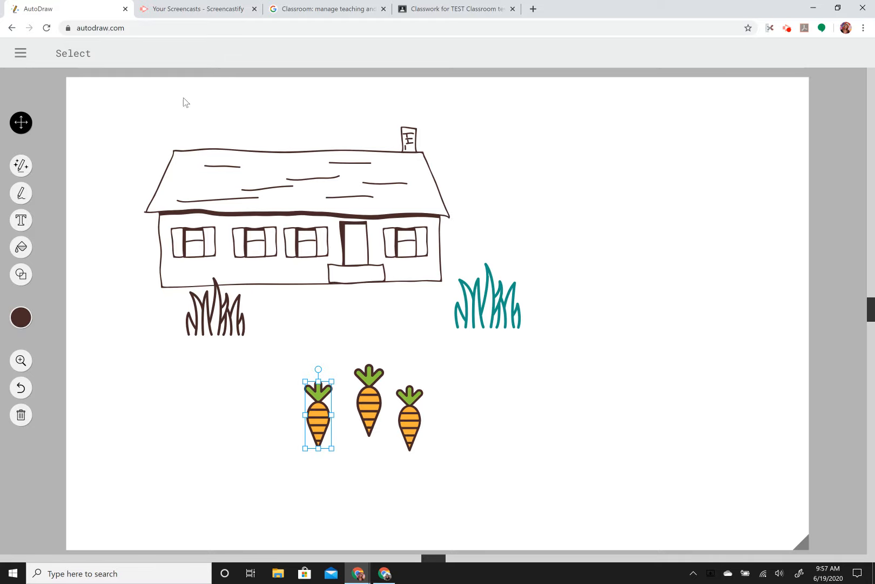
Download the finished drawing as an image file
{"action": "left_click", "coordinate": [22, 54]}
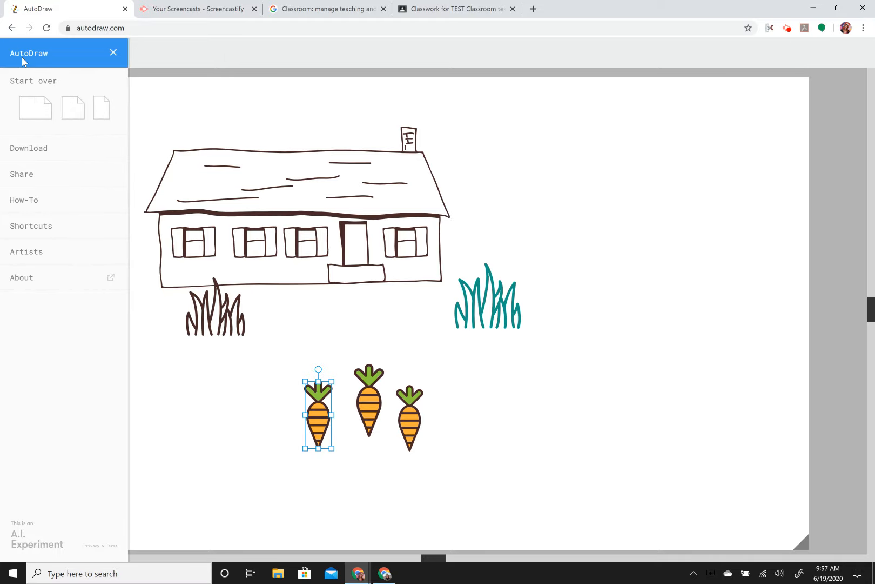
{"action": "left_click", "coordinate": [198, 90]}
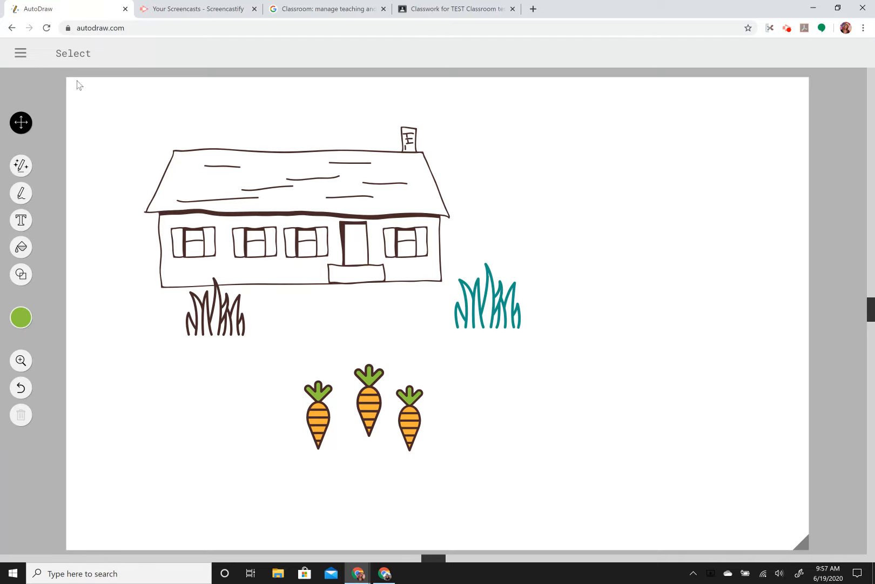
{"action": "left_click", "coordinate": [22, 54]}
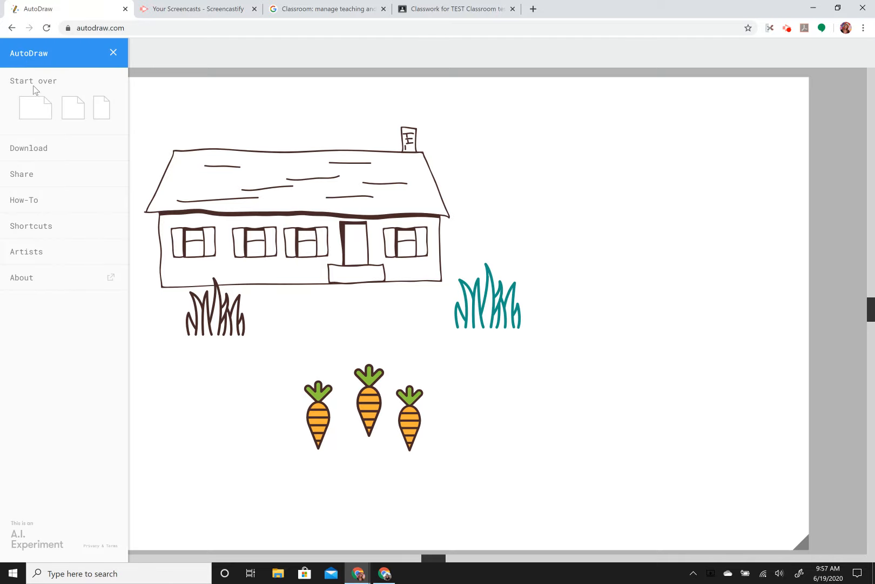
{"action": "left_click", "coordinate": [34, 147]}
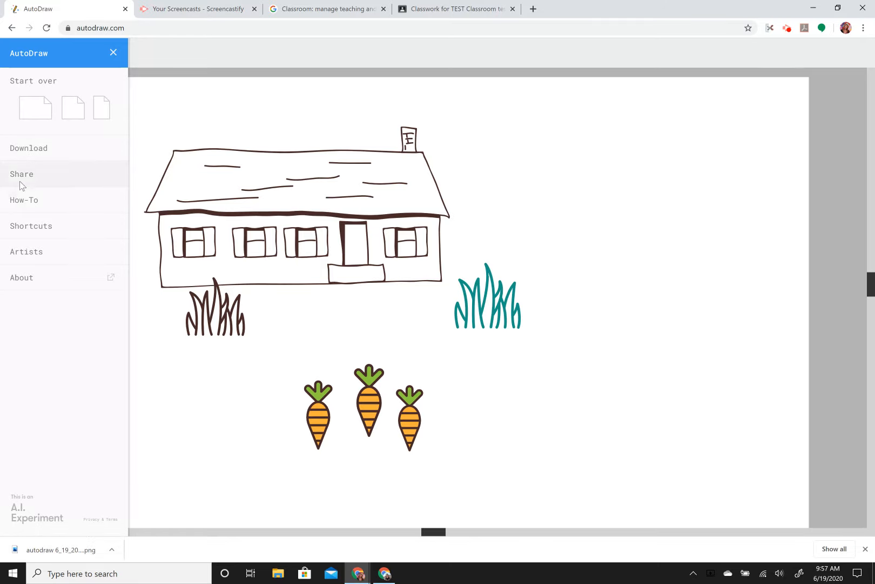
Copy the drawing's share link and close the sharing view
{"action": "left_click", "coordinate": [35, 172]}
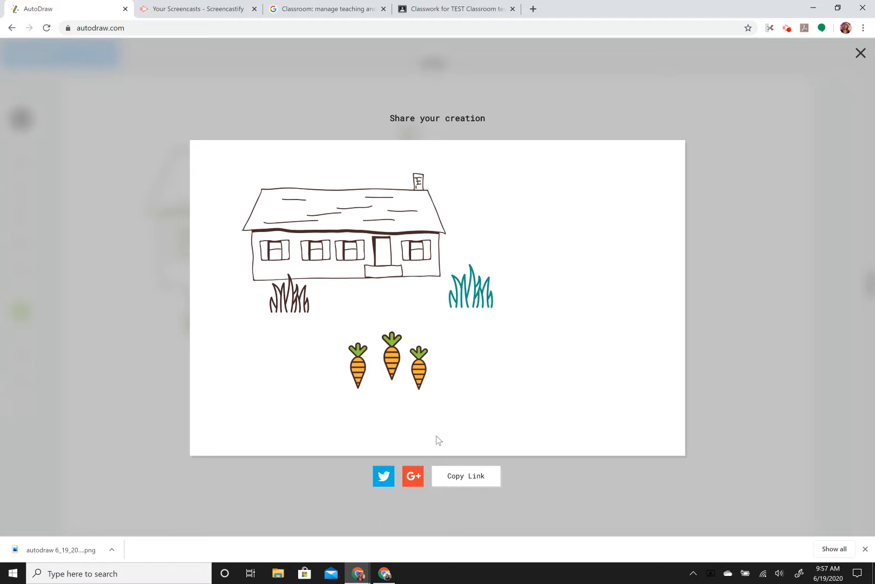
{"action": "left_click", "coordinate": [484, 480]}
{"action": "left_click", "coordinate": [861, 53]}
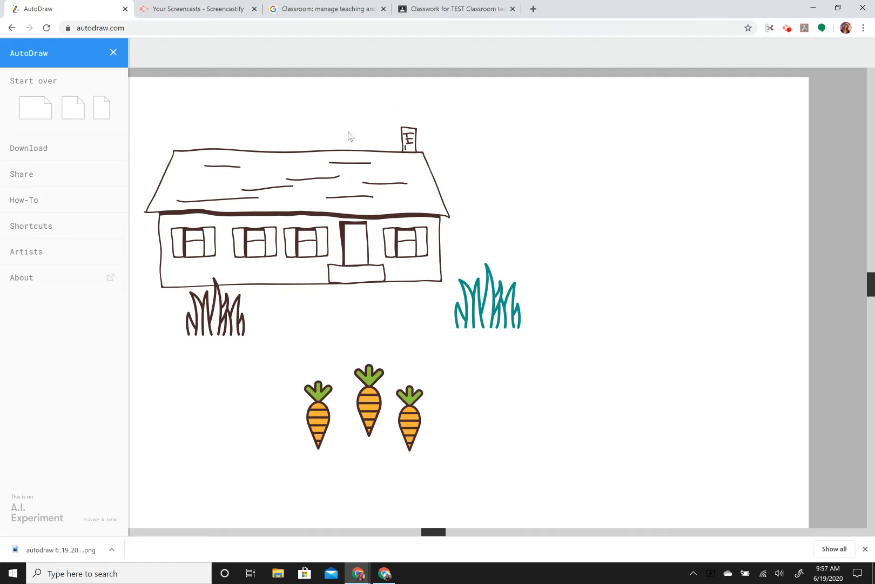
Switch to Google Classroom, open the full "CREATE an online picture using autodraw" assignment from the classwork list, and dismiss the private comments tip
{"action": "left_click", "coordinate": [452, 10]}
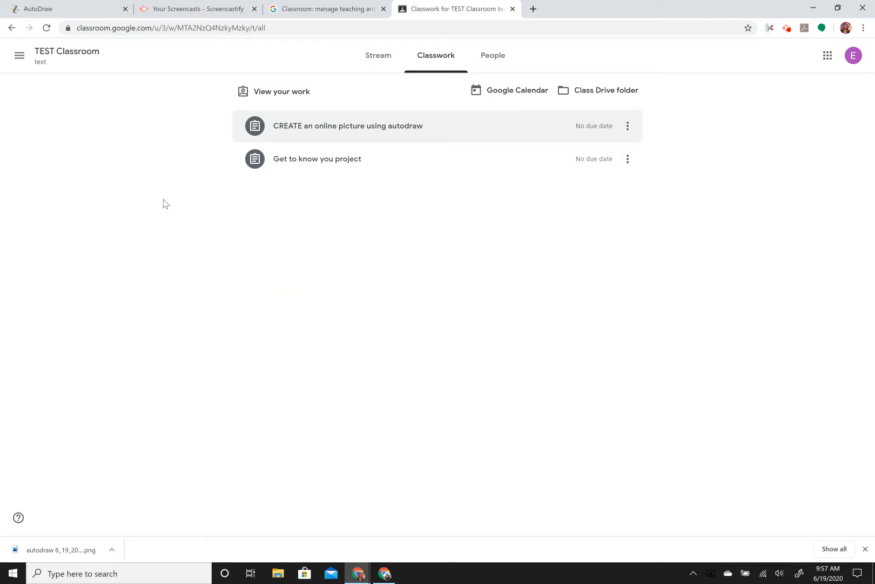
{"action": "left_click", "coordinate": [373, 65]}
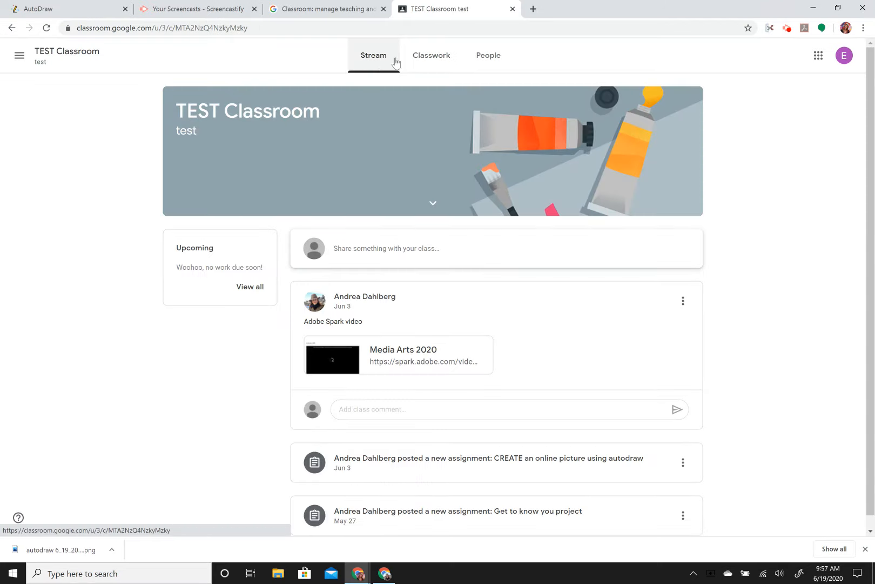
{"action": "left_click", "coordinate": [433, 59]}
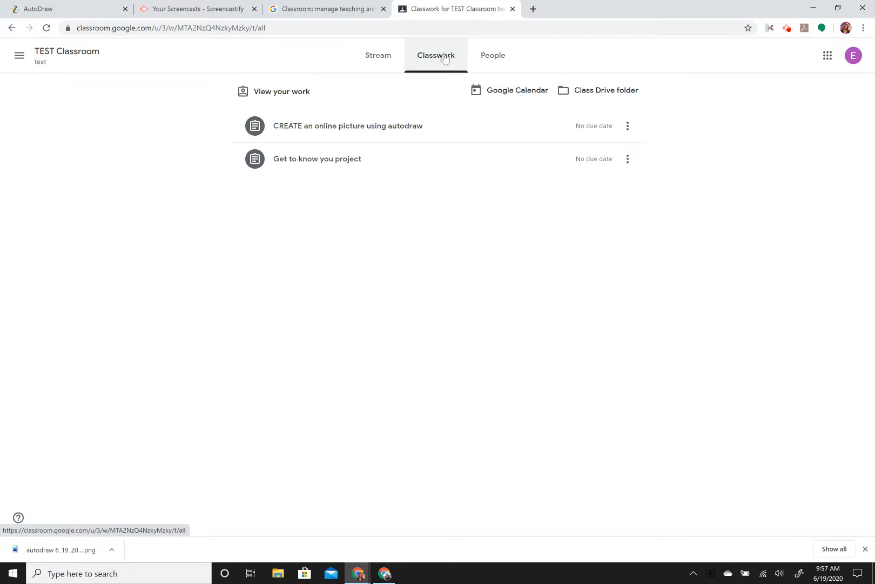
{"action": "left_click", "coordinate": [388, 131]}
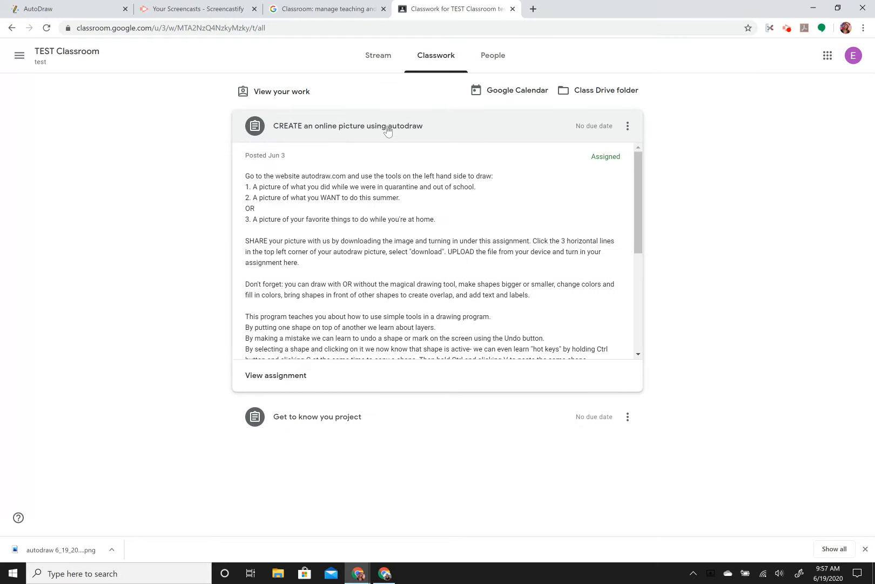
{"action": "left_click", "coordinate": [273, 375]}
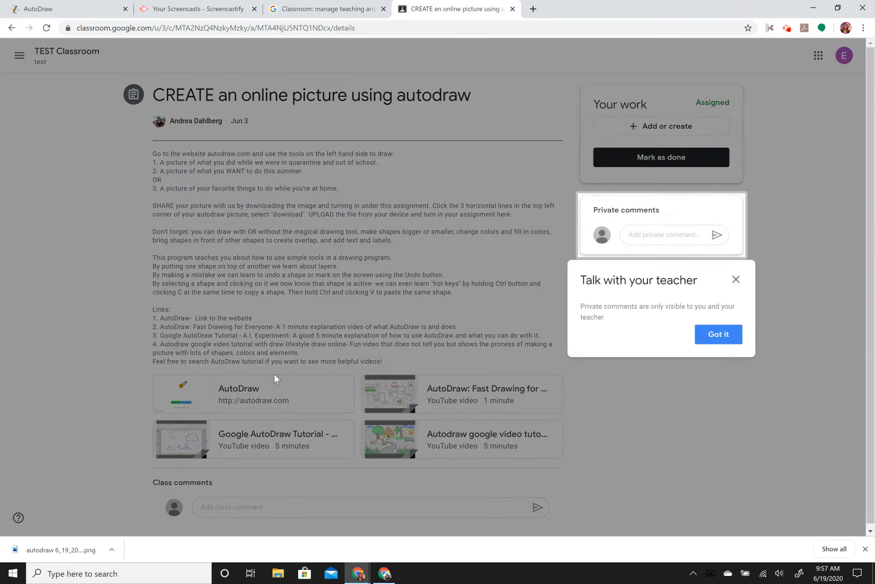
{"action": "left_click", "coordinate": [717, 334]}
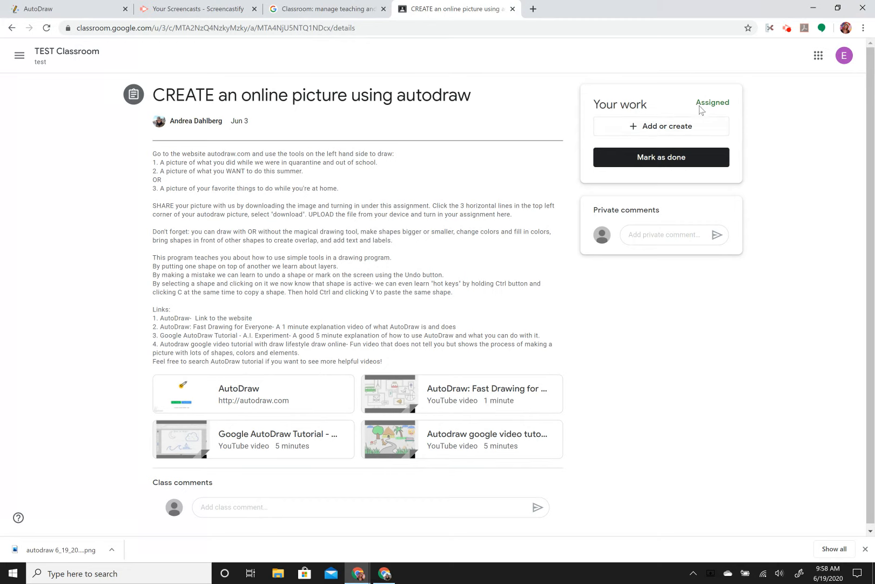
Upload autodraw 6_19_2020.png from the device as an attachment to the assignment and turn in the work
{"action": "left_click", "coordinate": [638, 130]}
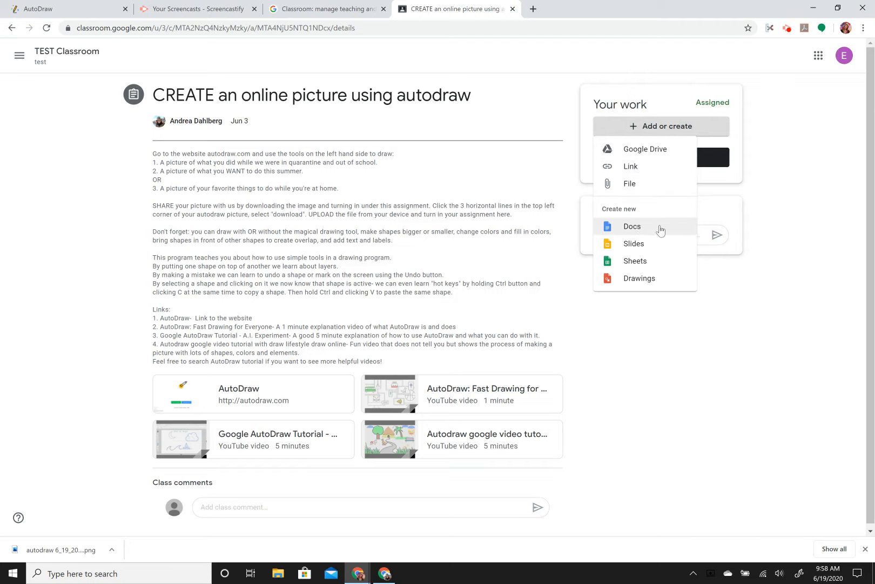
{"action": "left_click", "coordinate": [646, 185]}
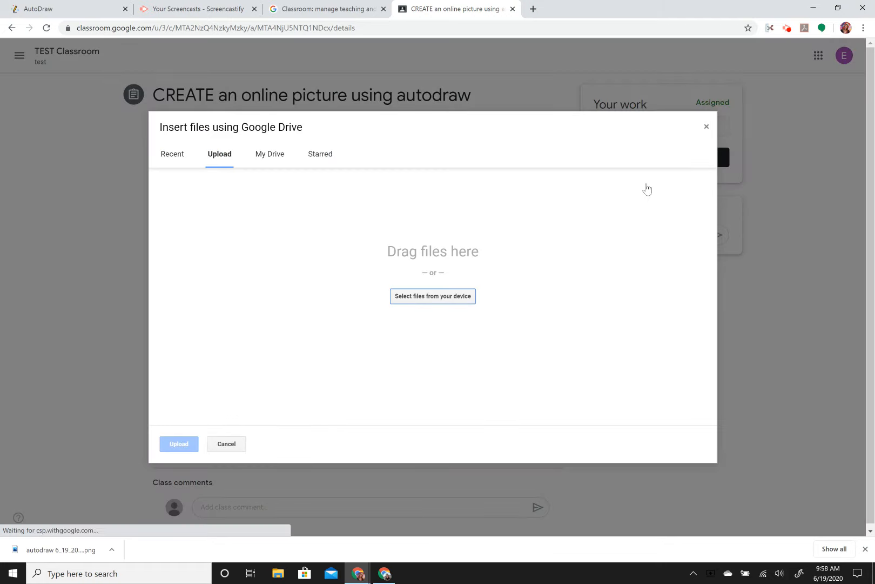
{"action": "left_click", "coordinate": [422, 299]}
{"action": "left_click", "coordinate": [174, 89]}
{"action": "left_click", "coordinate": [385, 227]}
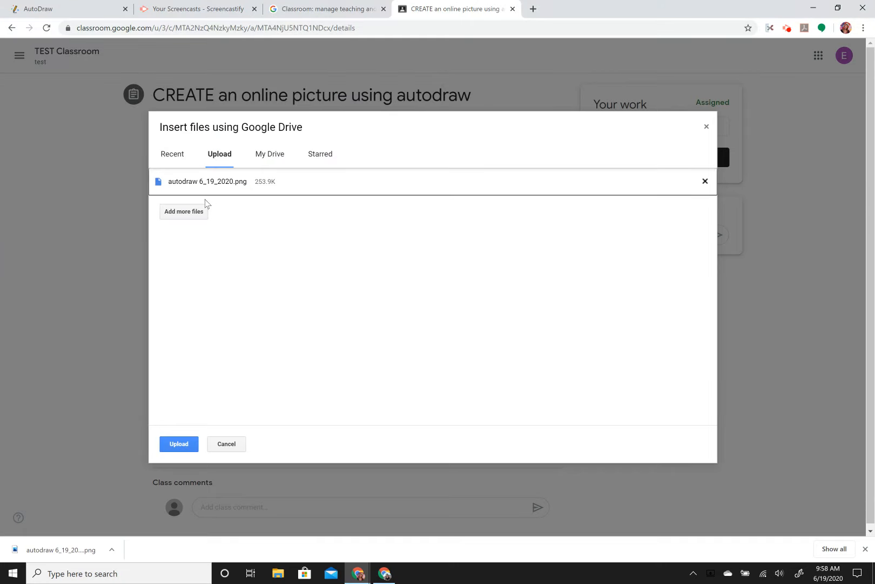
{"action": "left_click", "coordinate": [185, 447]}
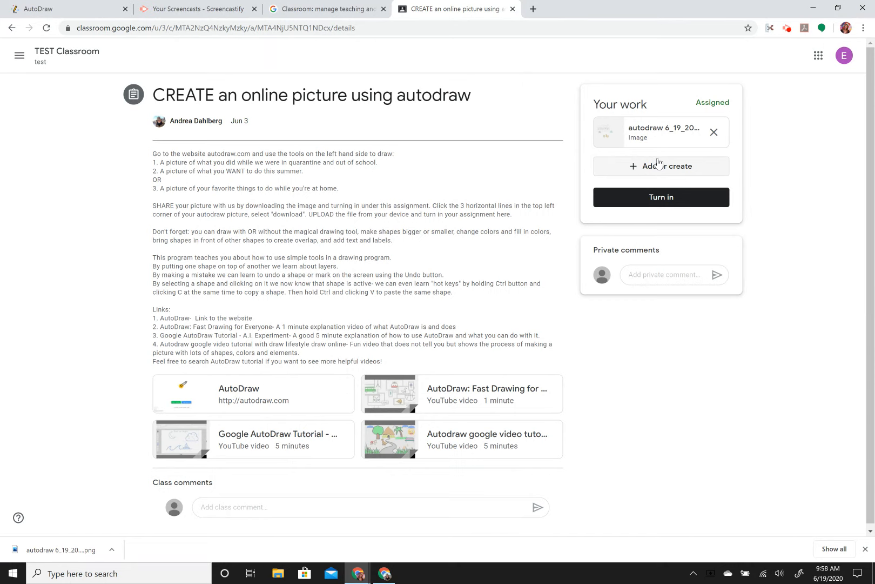
{"action": "left_click", "coordinate": [657, 199]}
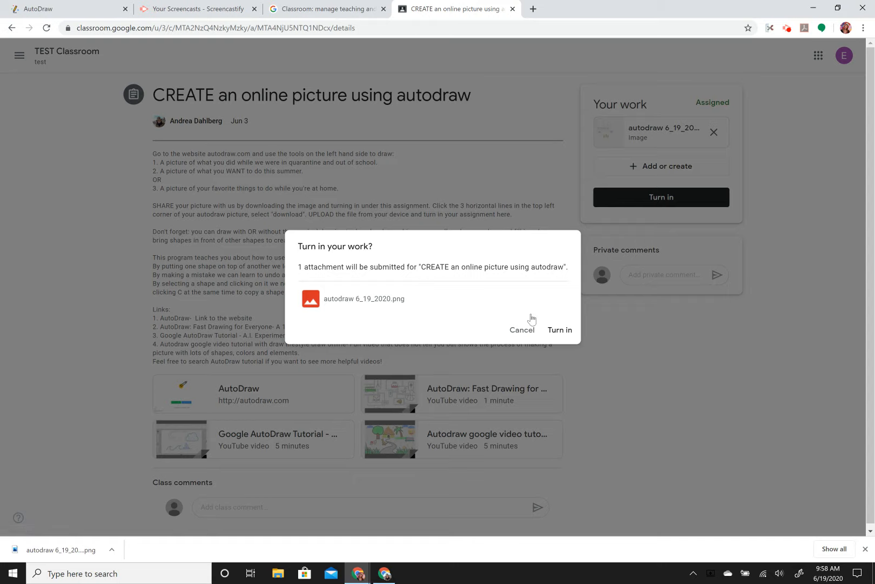
{"action": "left_click", "coordinate": [565, 334]}
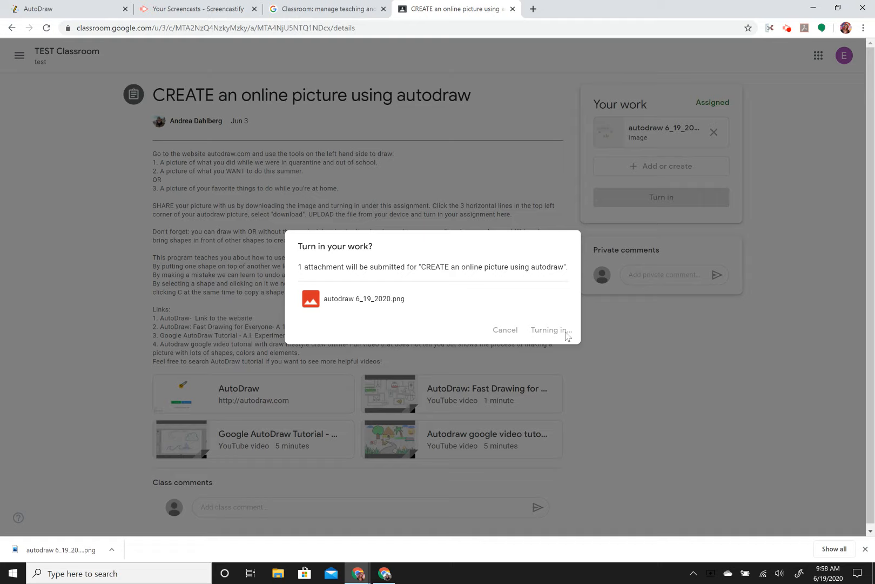